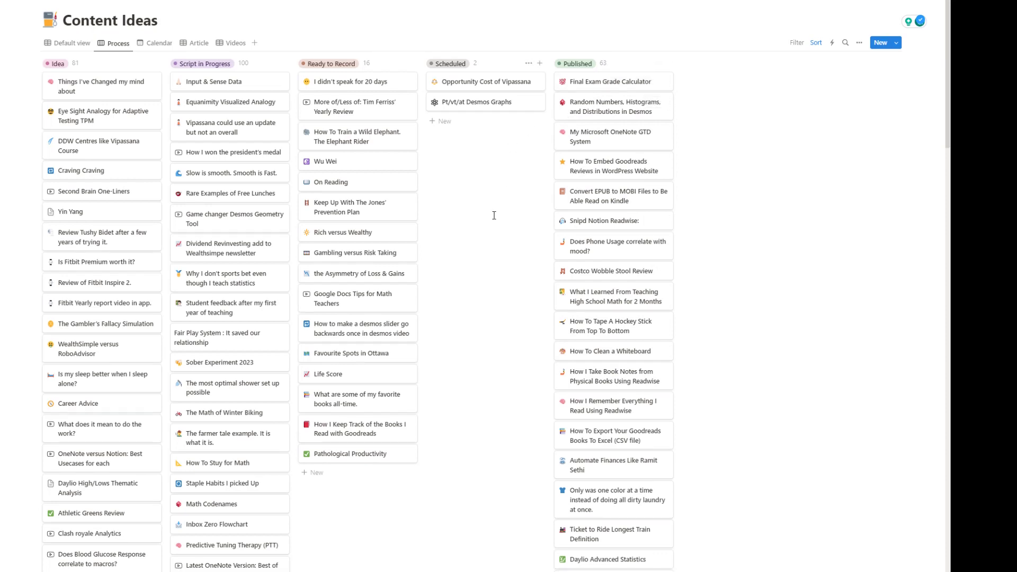
Look through the cards in all status columns of the Content Ideas board.
scroll(494, 215, down, 5)
scroll(494, 215, up, 5)
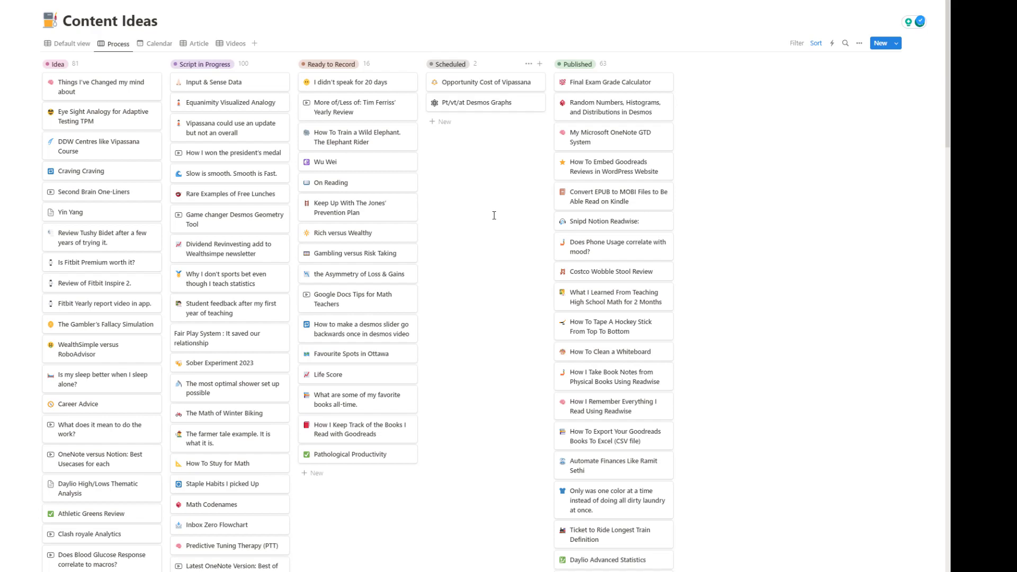
scroll(493, 216, down, 20)
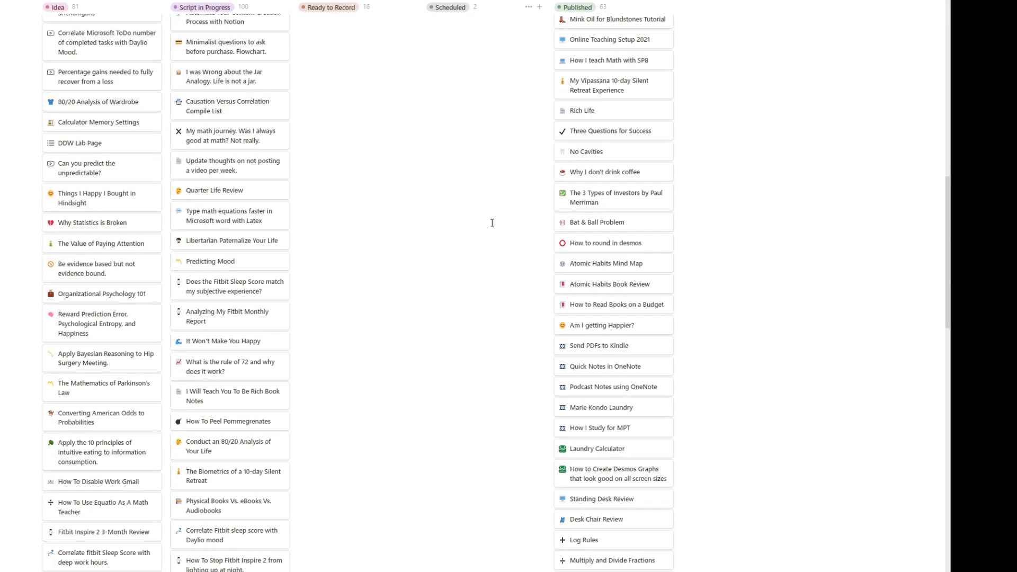
scroll(492, 225, down, 17)
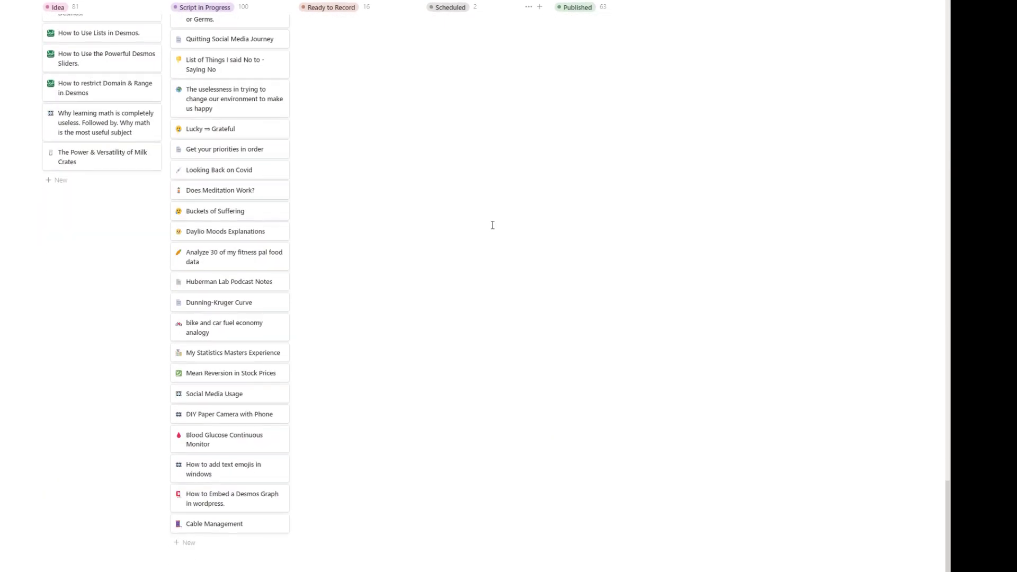
scroll(493, 225, up, 11)
scroll(492, 225, up, 15)
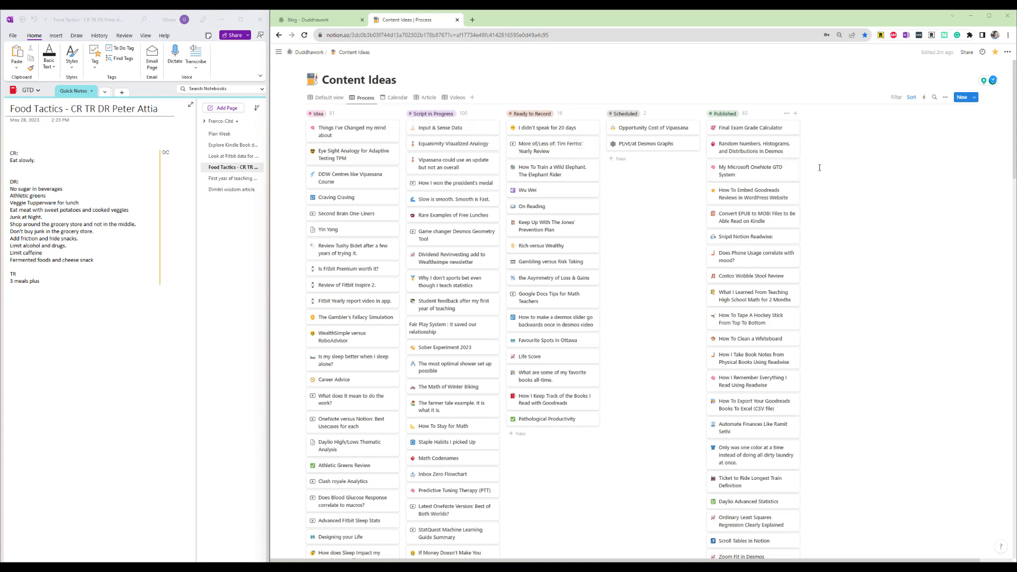
Create a board entry titled "Food Tactics - CR TR DR Peter Attia", copied from the OneNote page title, with status Script in Progress.
click(960, 97)
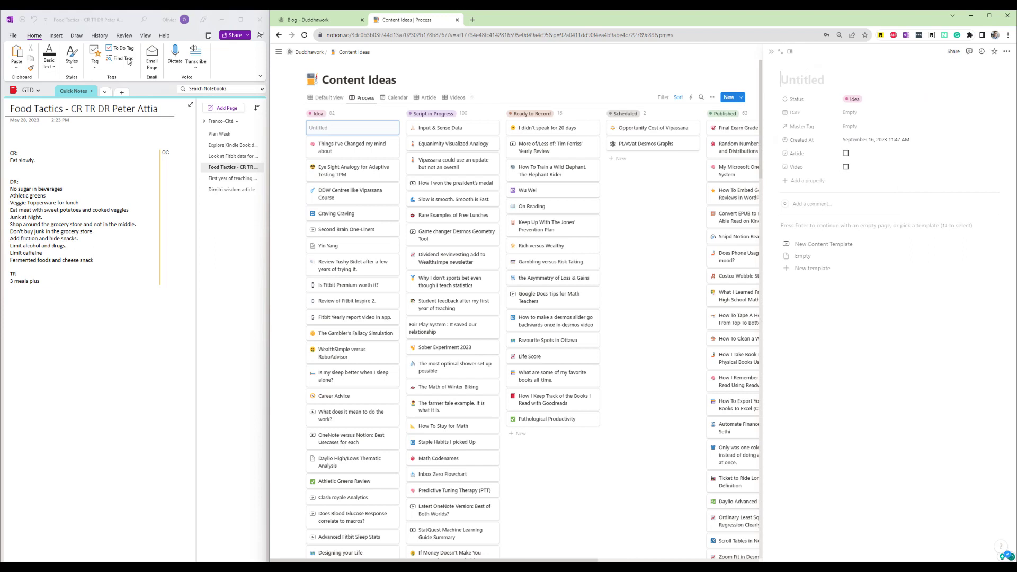
drag(159, 109, 10, 109)
key(ctrl+c)
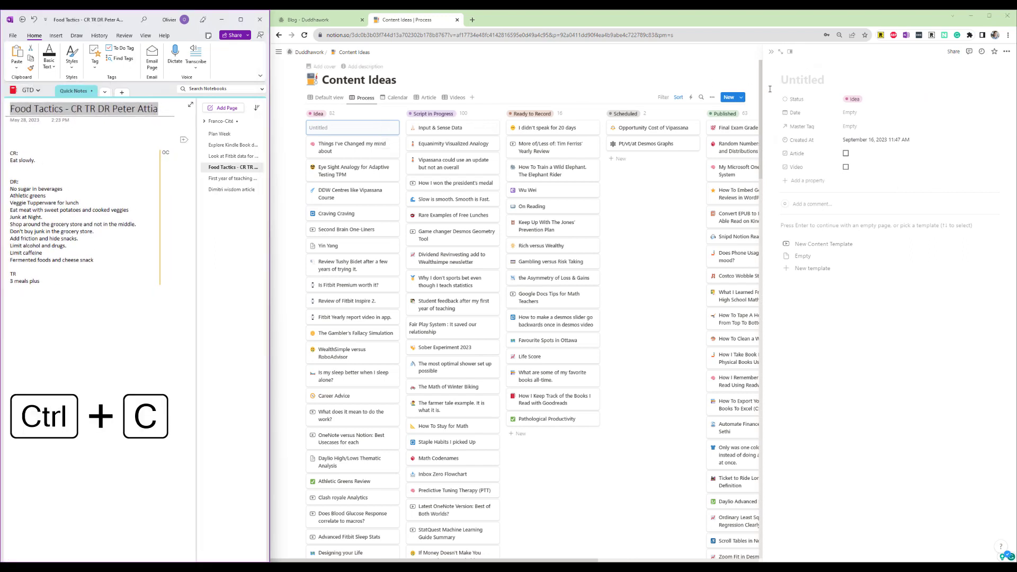
click(805, 81)
key(ctrl+v)
click(875, 102)
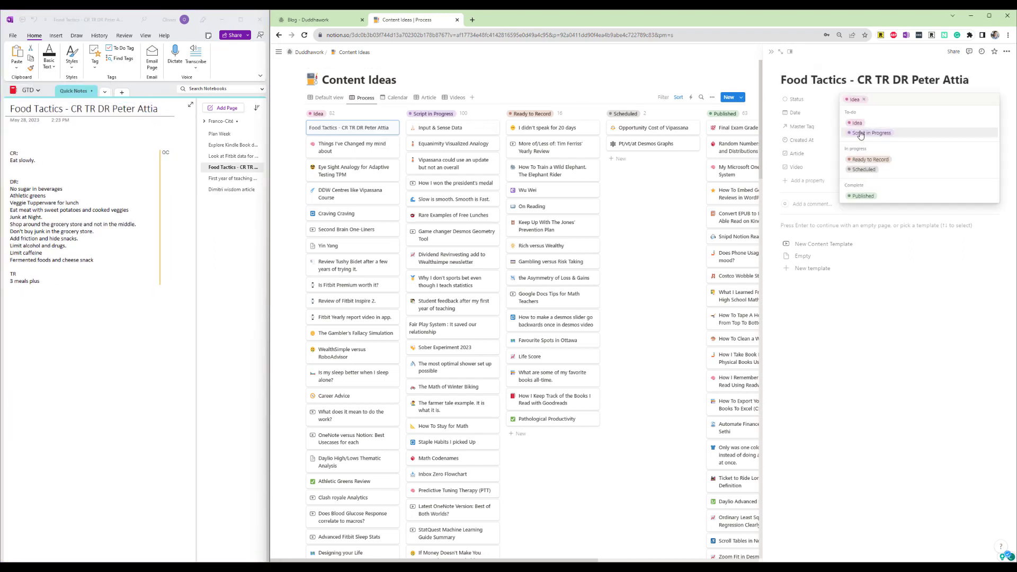
click(862, 136)
Link the Food master tag to the entry and create and link a new Peter Attia tag.
click(853, 127)
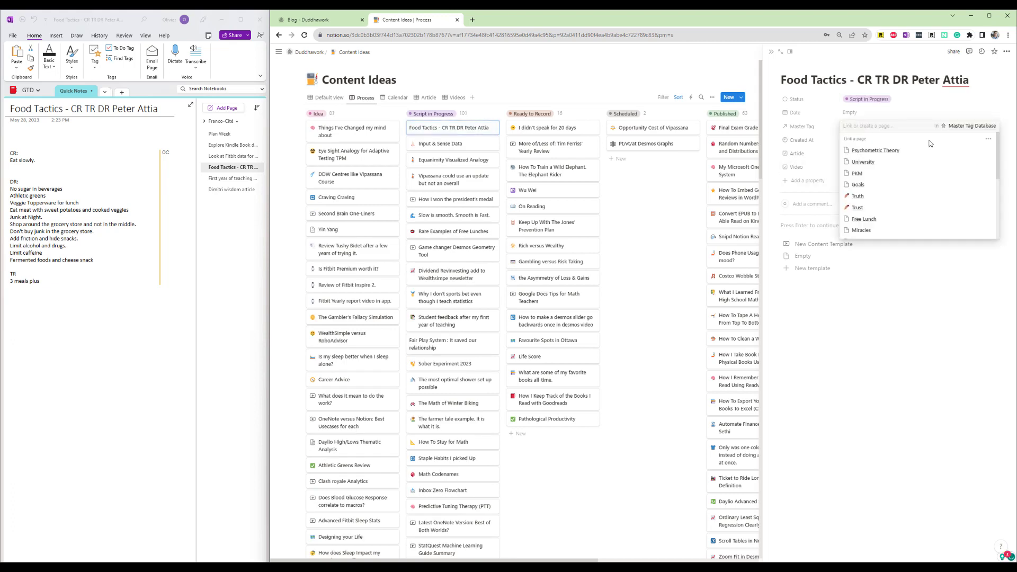
text(Food)
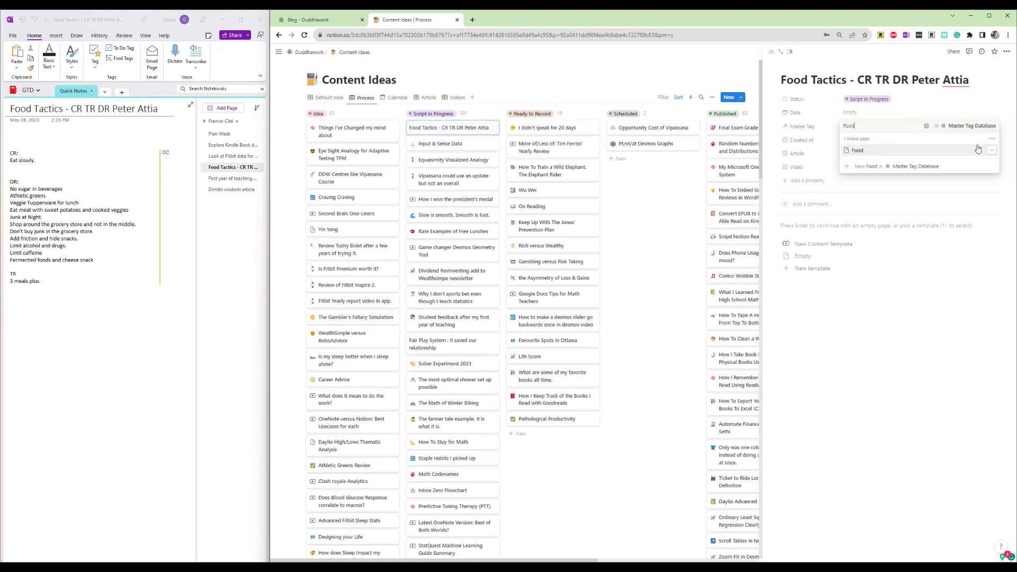
text(Pet)
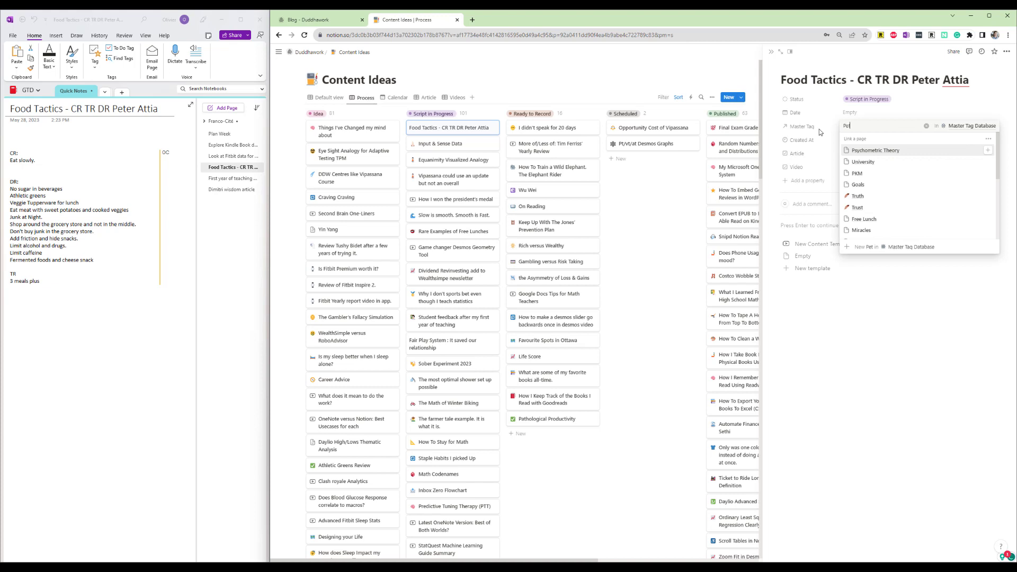
text(er Attia)
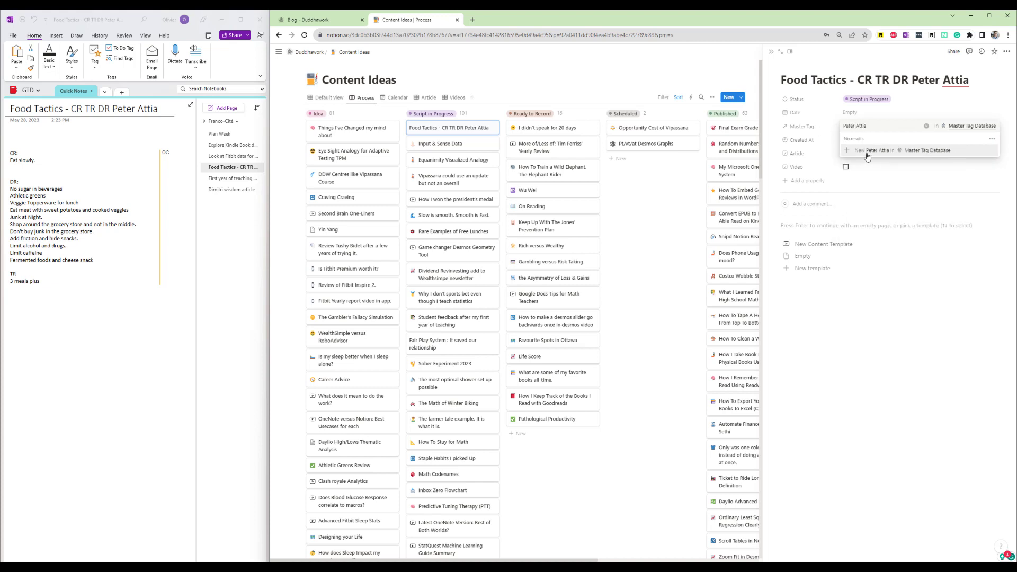
click(867, 157)
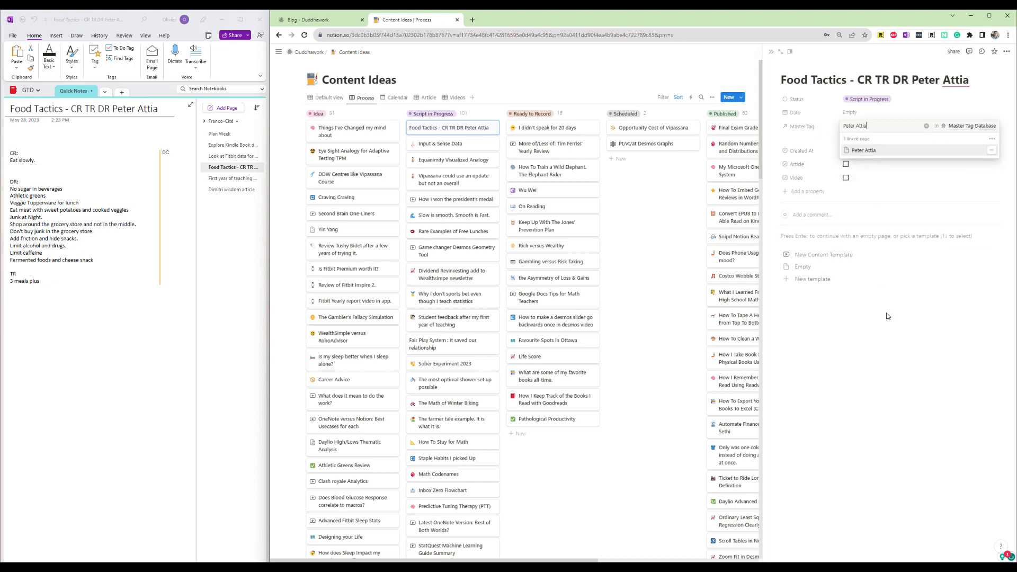
click(889, 313)
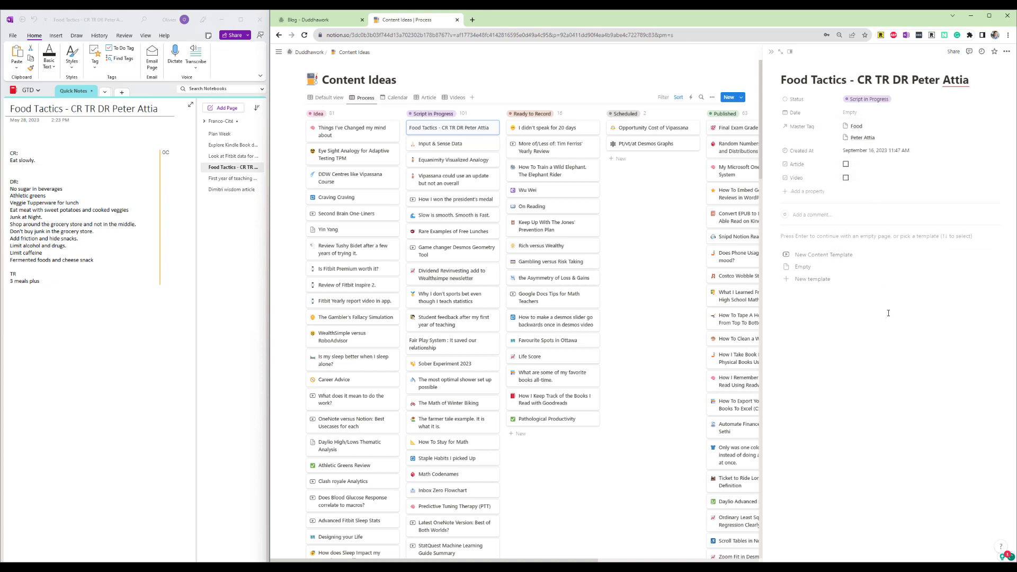
Apply the New Content Template to the entry and paste the OneNote page's full text under Notes.
click(822, 250)
drag(55, 282, 10, 150)
click(804, 261)
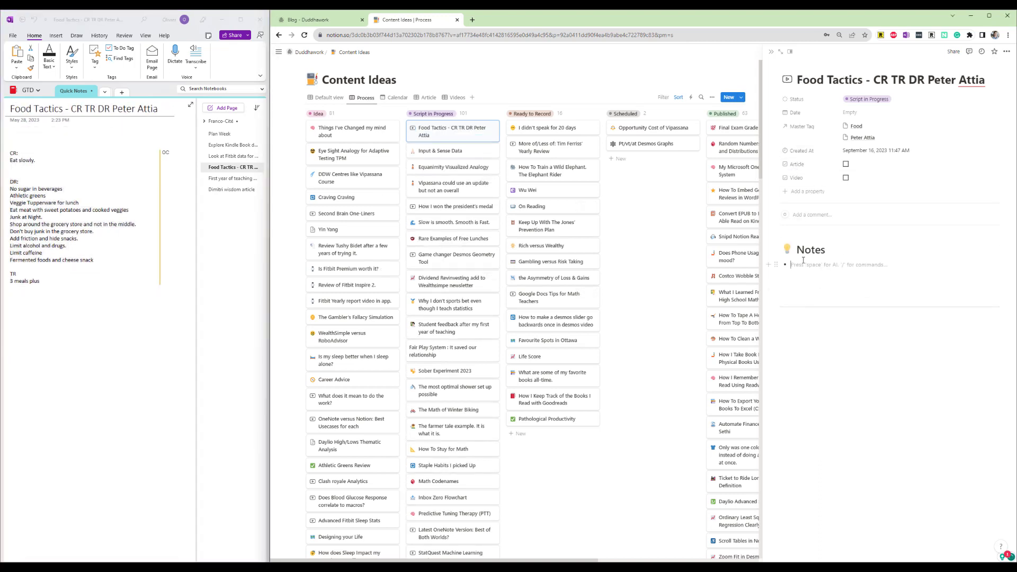
key(ctrl+v)
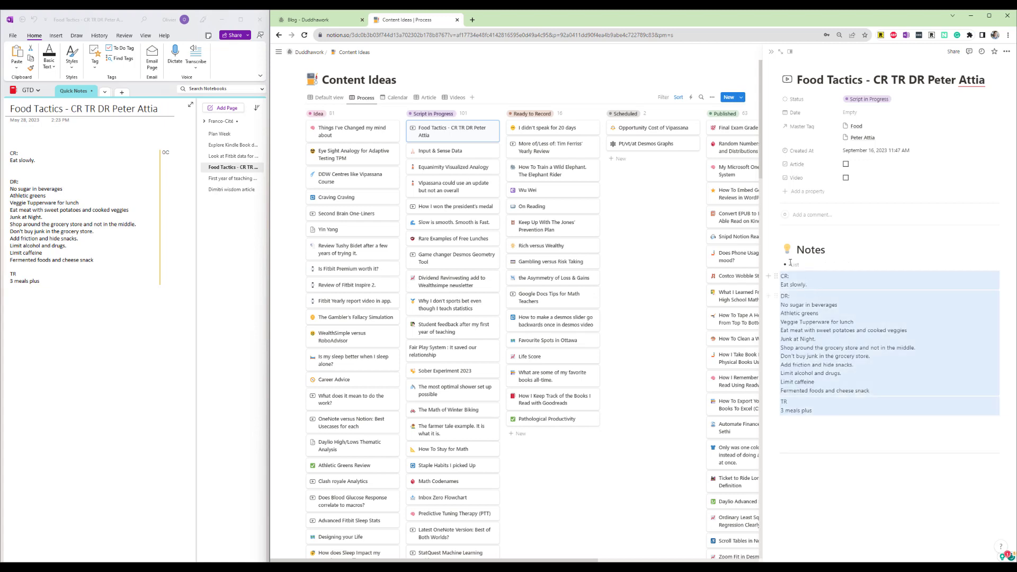
Change the entry's icon to the avocado emoji and delete the transferred Food Tactics page from OneNote.
click(787, 79)
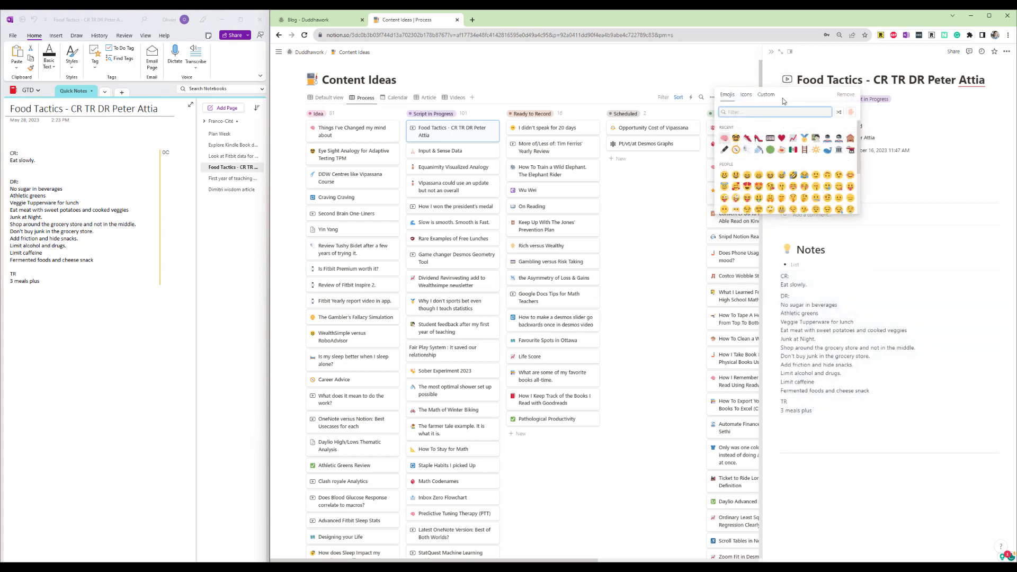
text(food)
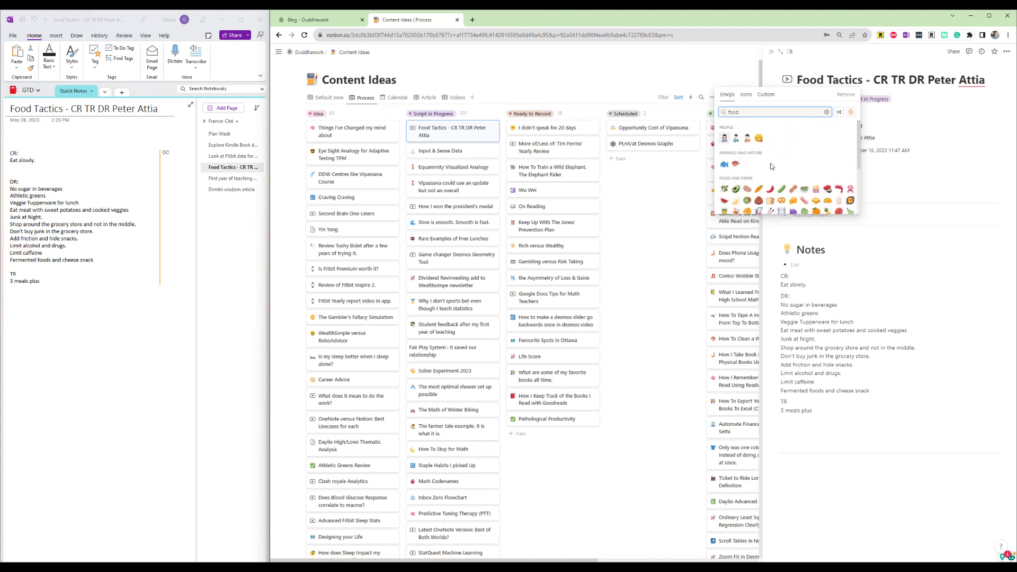
click(736, 188)
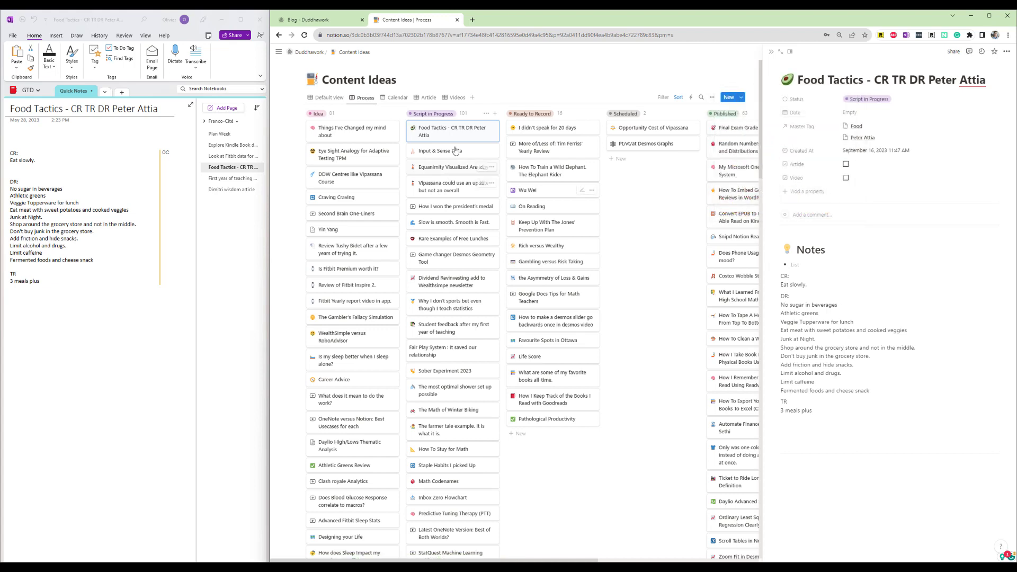
right_click(228, 168)
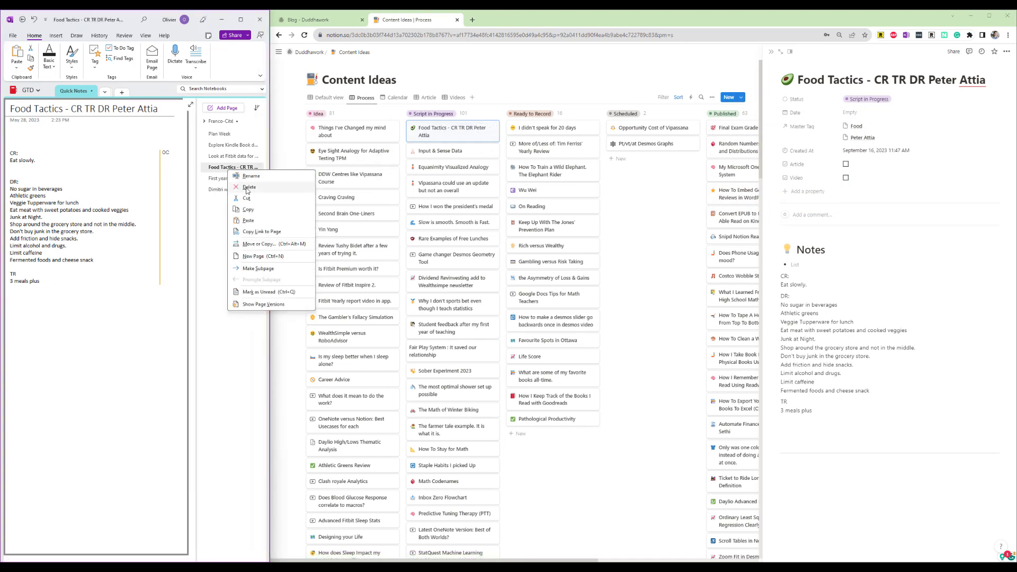
click(253, 195)
Create an entry titled "First year of teaching takeaways", copied from the OneNote page title, and set its status to Script in Progress.
click(736, 88)
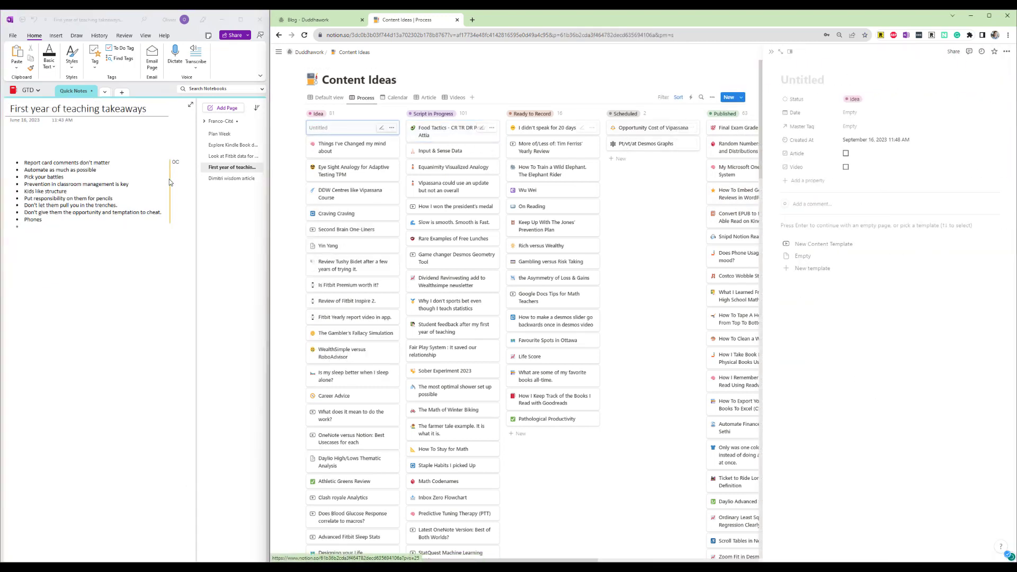
drag(150, 109, 9, 110)
key(ctrl+c)
click(803, 80)
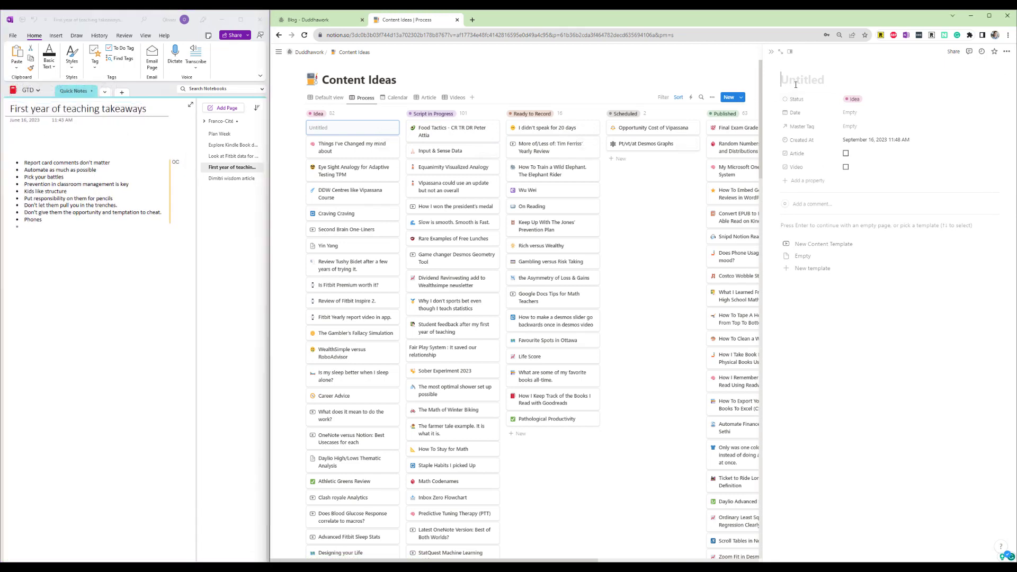
key(ctrl+v)
click(851, 101)
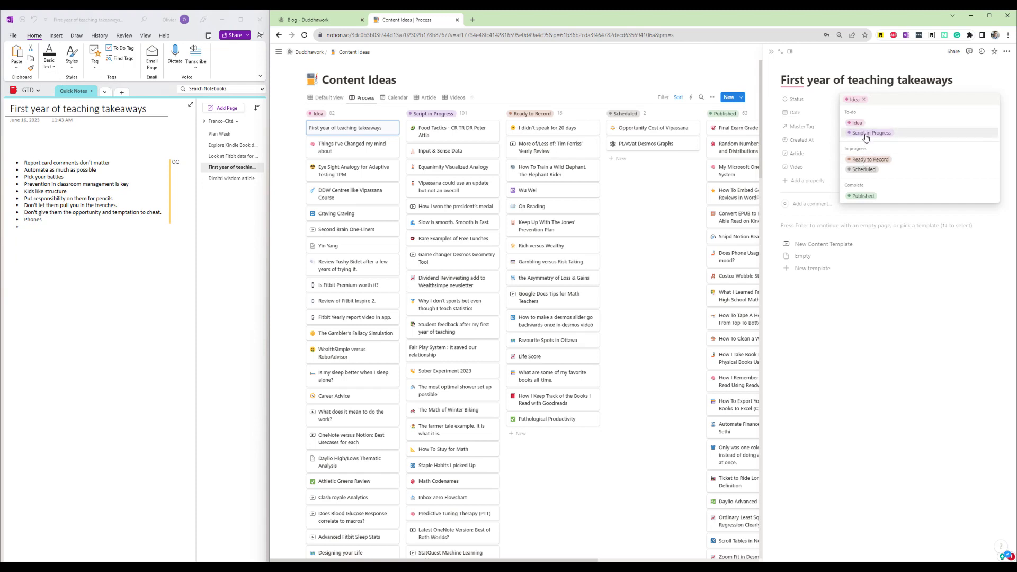
click(865, 134)
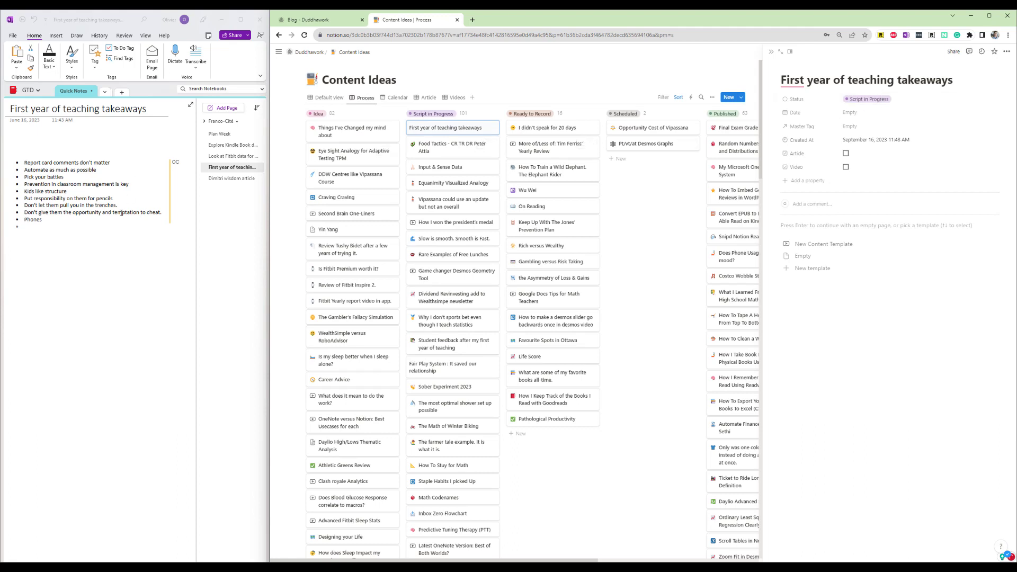
Copy the OneNote page's bullets and set up the entry with the New Content Template and a teacher emoji icon.
drag(43, 222, 22, 166)
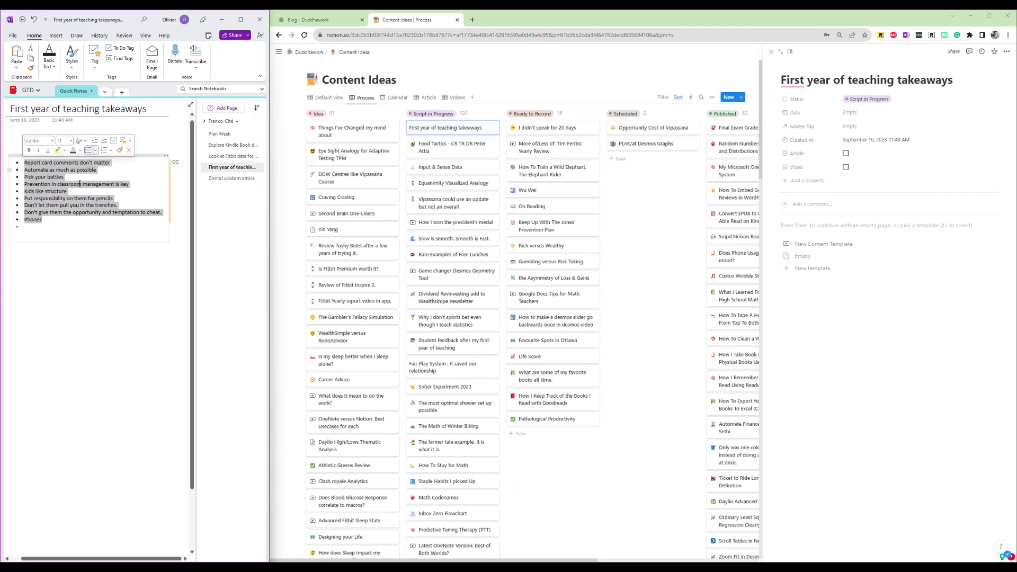
click(808, 253)
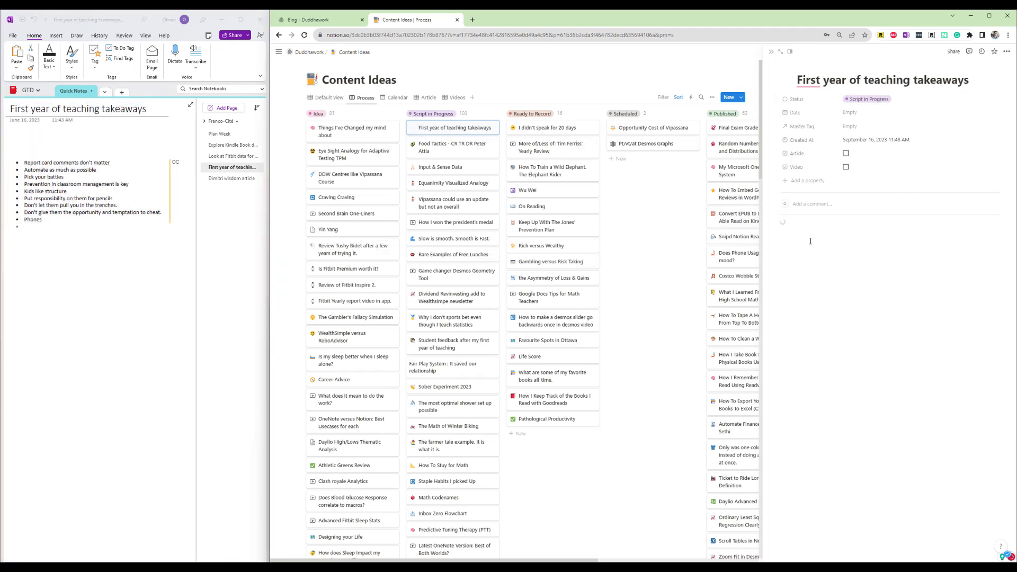
click(790, 79)
text(teach)
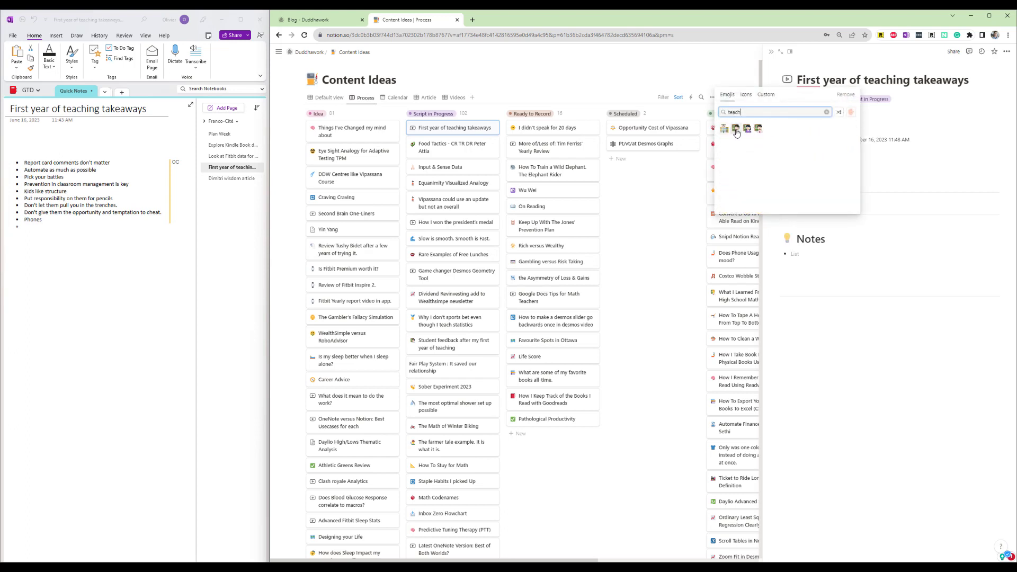
click(770, 128)
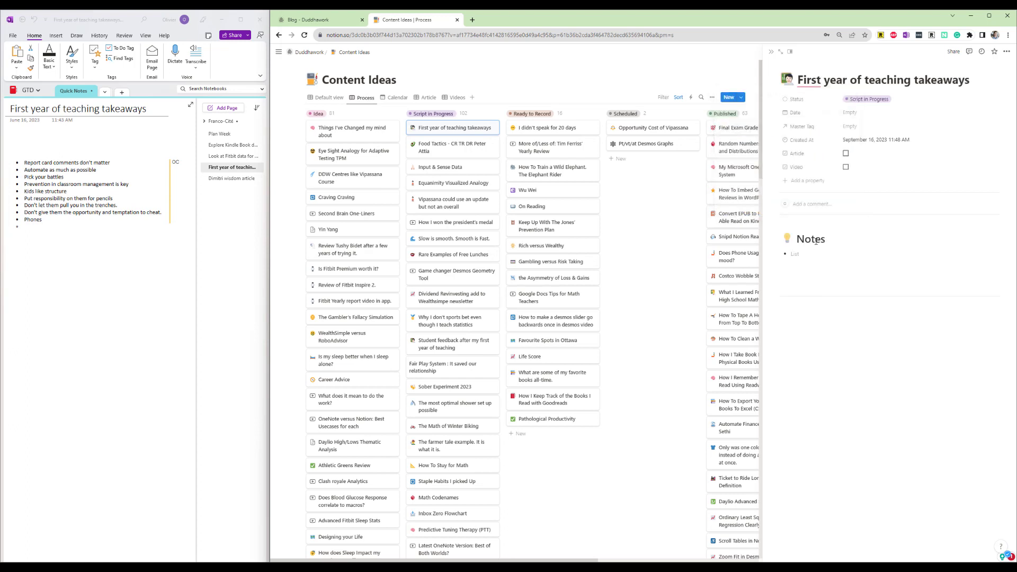
Paste the copied teaching bullets under Notes and delete the First year of teaching takeaways page from OneNote.
key(ctrl+v)
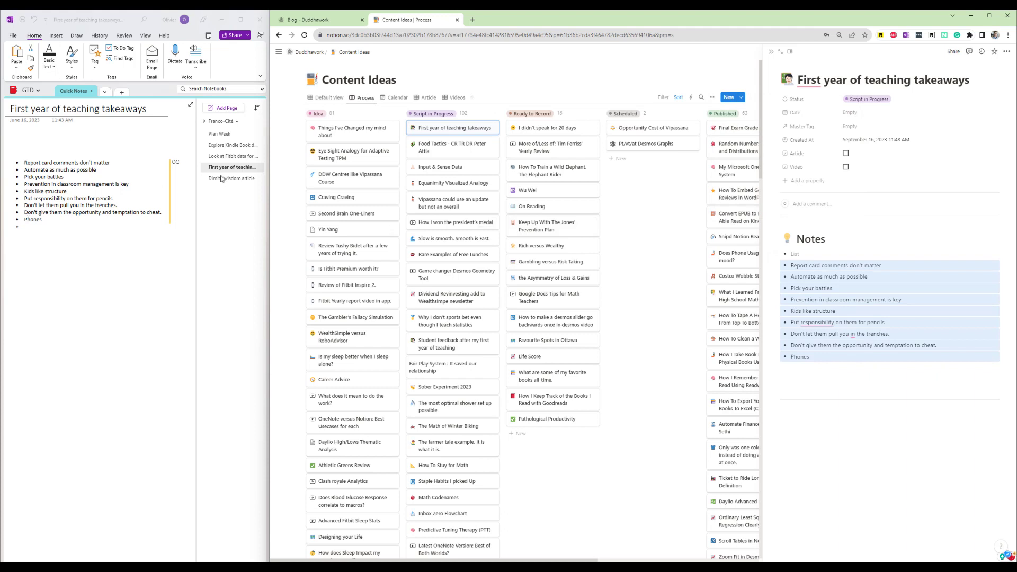
right_click(227, 168)
click(238, 186)
Copy the bullets of the OneNote wisdom article and create a board entry titled with the person's first name followed by "Wisdom".
drag(144, 277, 58, 142)
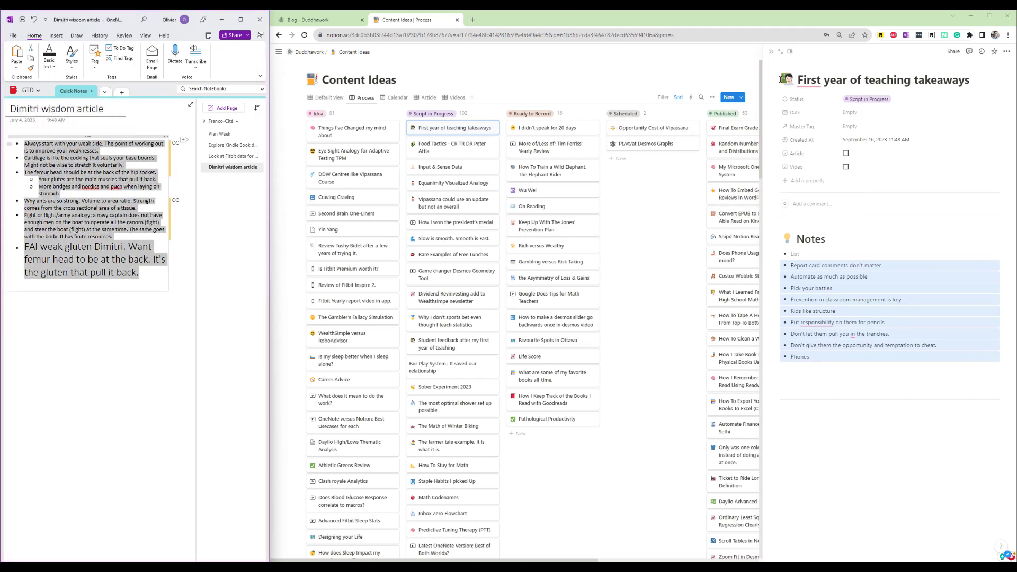
click(729, 97)
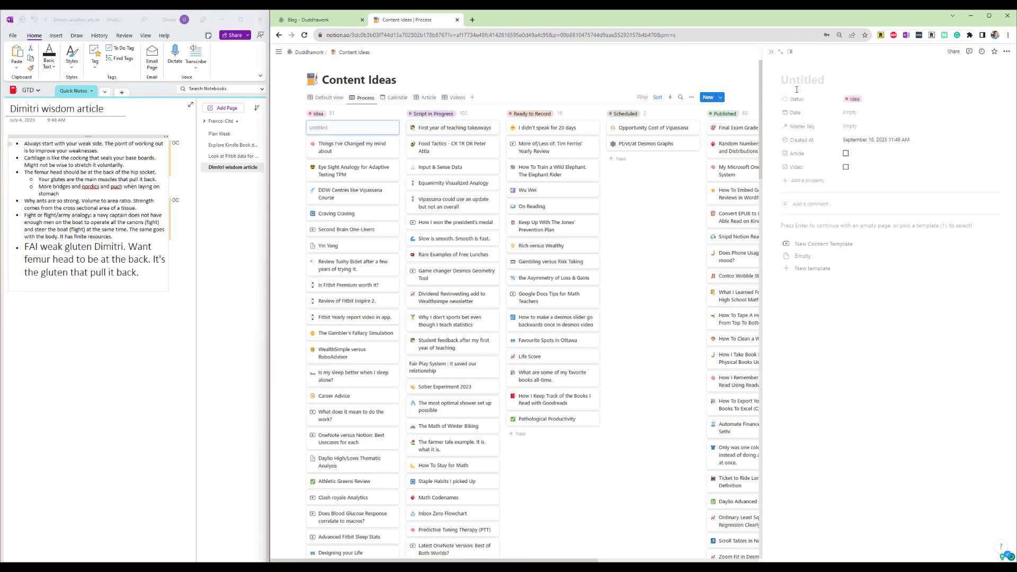
text(Dmiti)
key(BackSpace)
key(BackSpace)
key(BackSpace)
text(imitri Wisdom)
Apply the New Content Template to the Wisdom entry and set its icon to the weightlifter emoji.
click(808, 245)
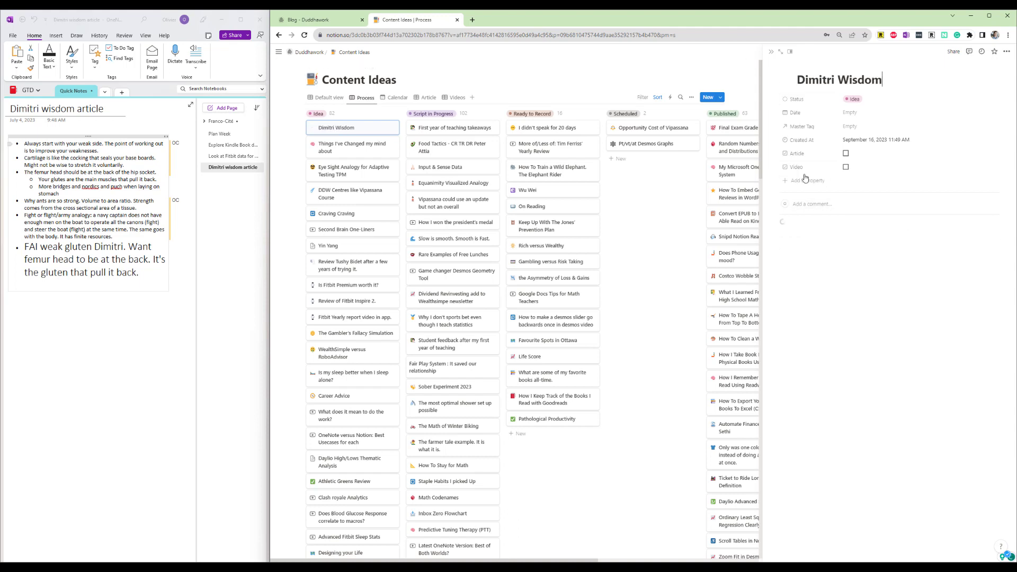
click(787, 80)
text(exerc)
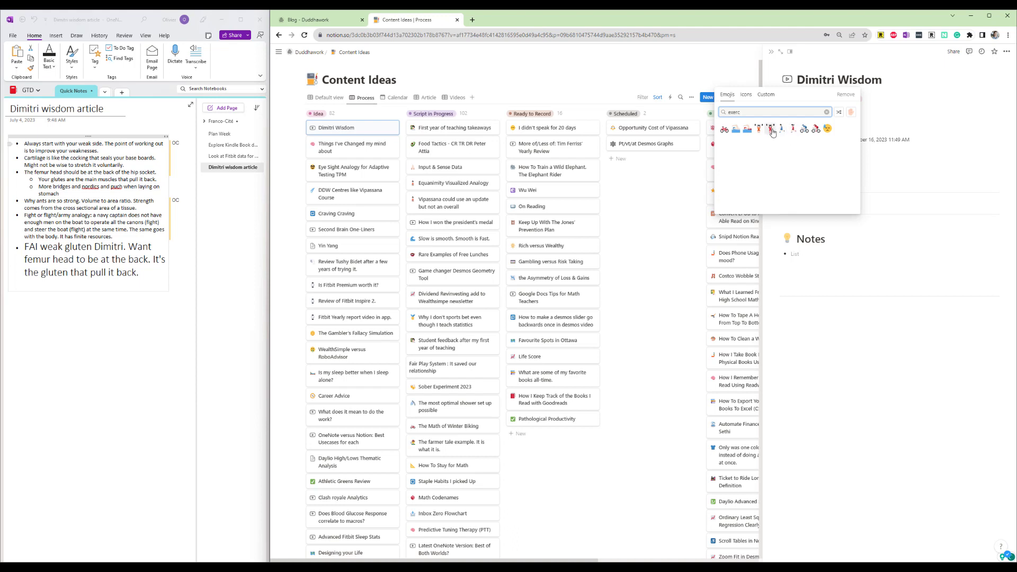
click(771, 129)
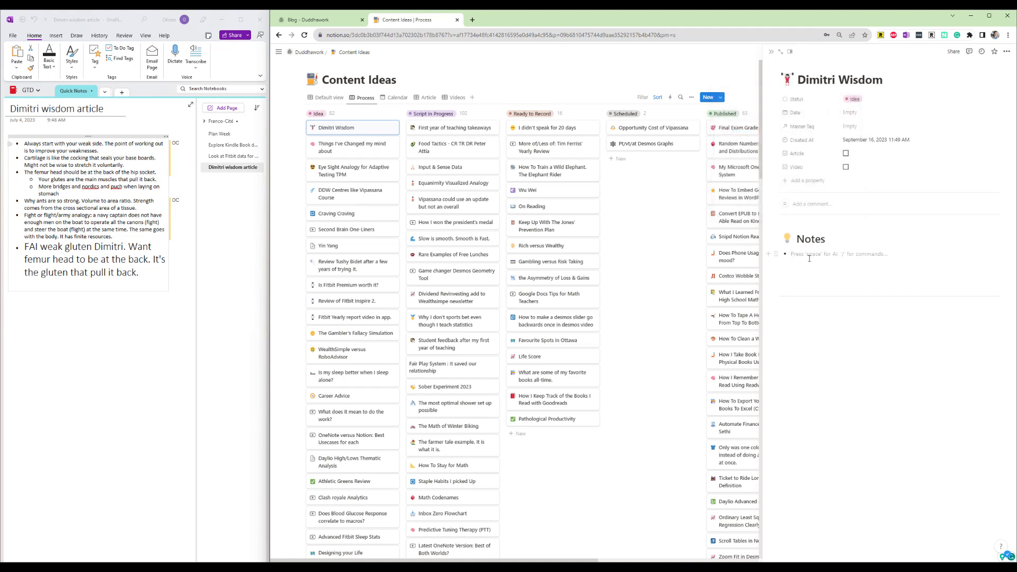
Paste the copied bullets under the Wisdom entry's Notes, close the entry, and delete the wisdom article page from OneNote.
key(ctrl+v)
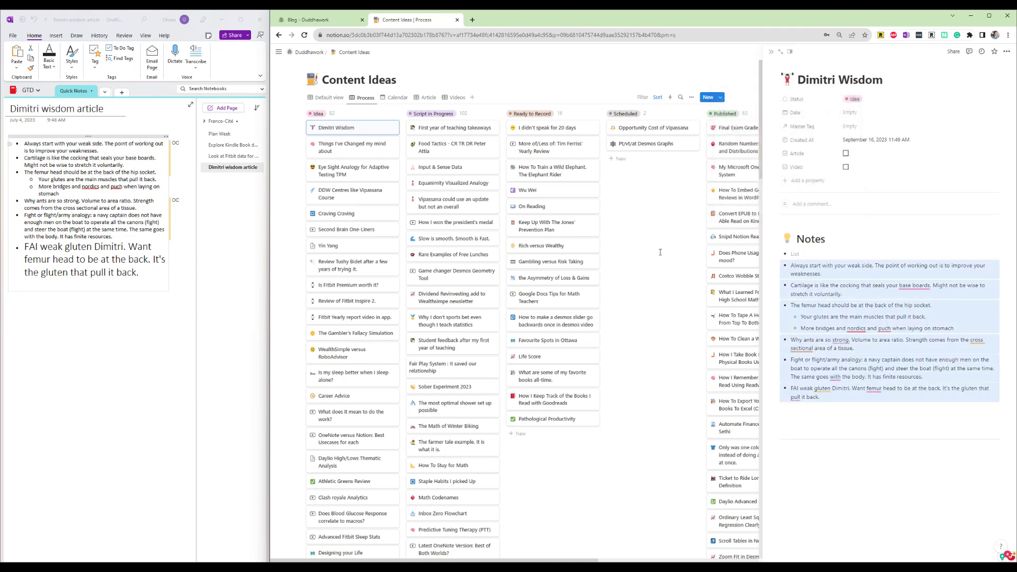
click(660, 252)
right_click(240, 167)
key(d)
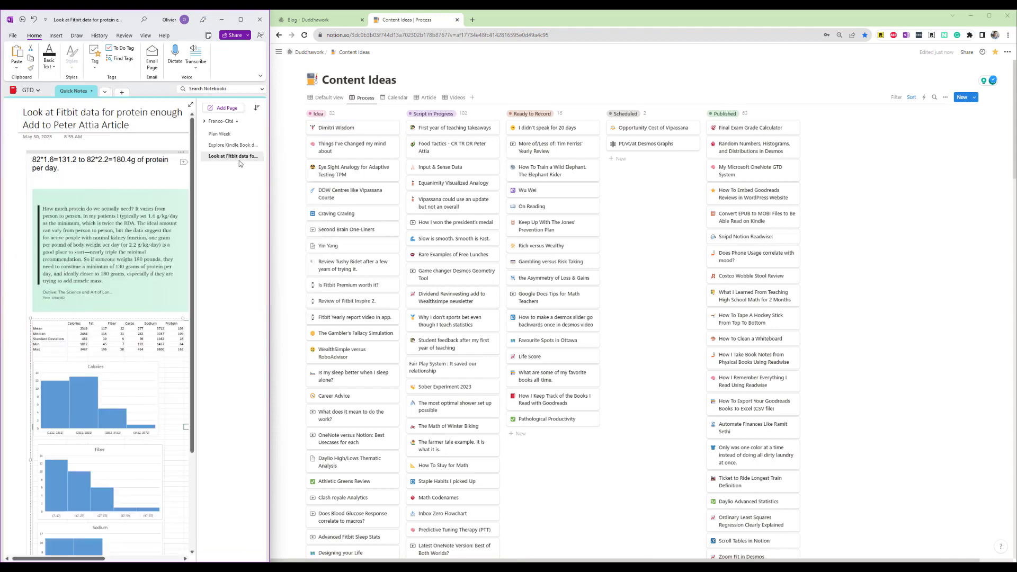
click(962, 97)
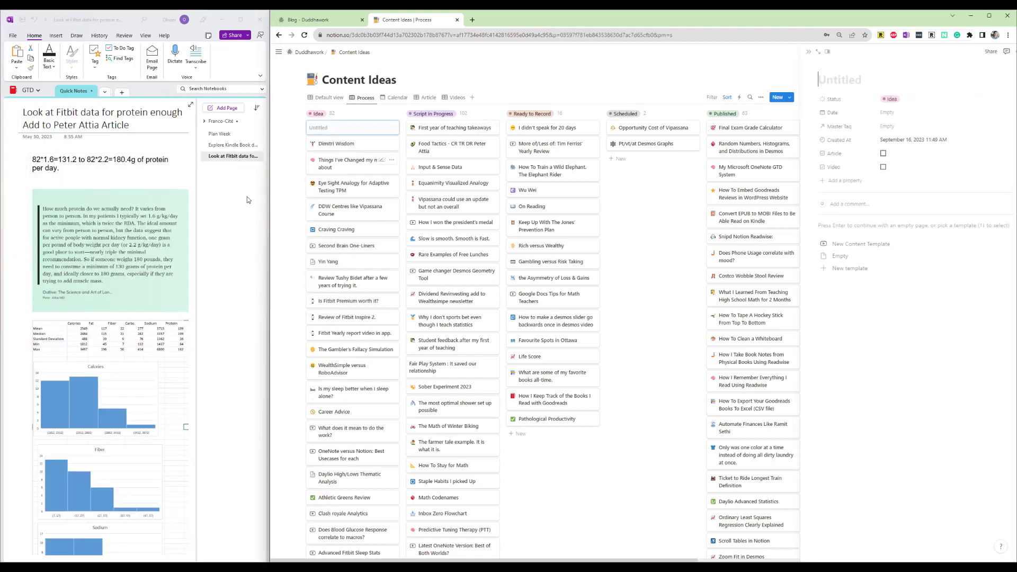
text(Fit)
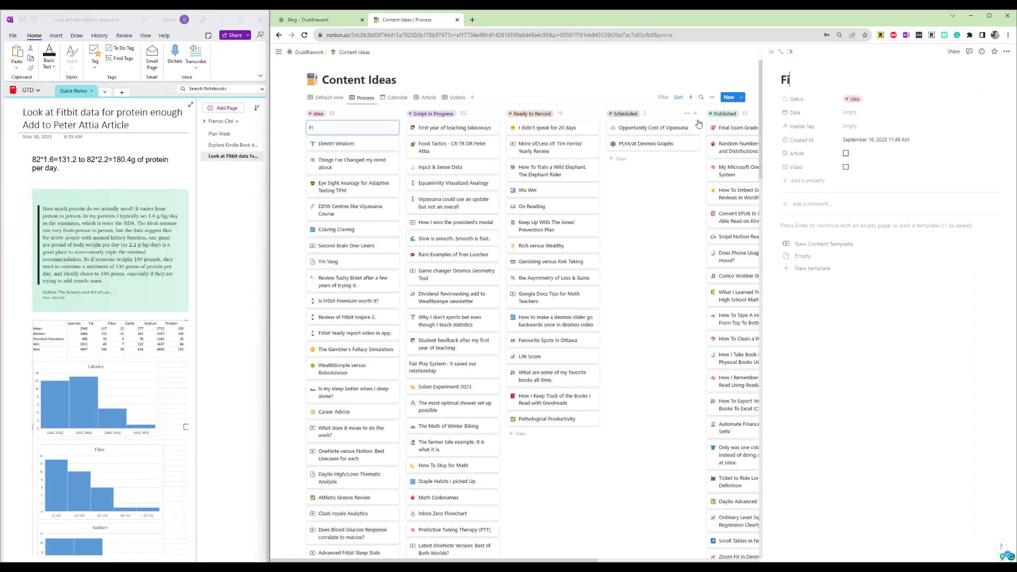
key(BackSpace)
key(BackSpace)
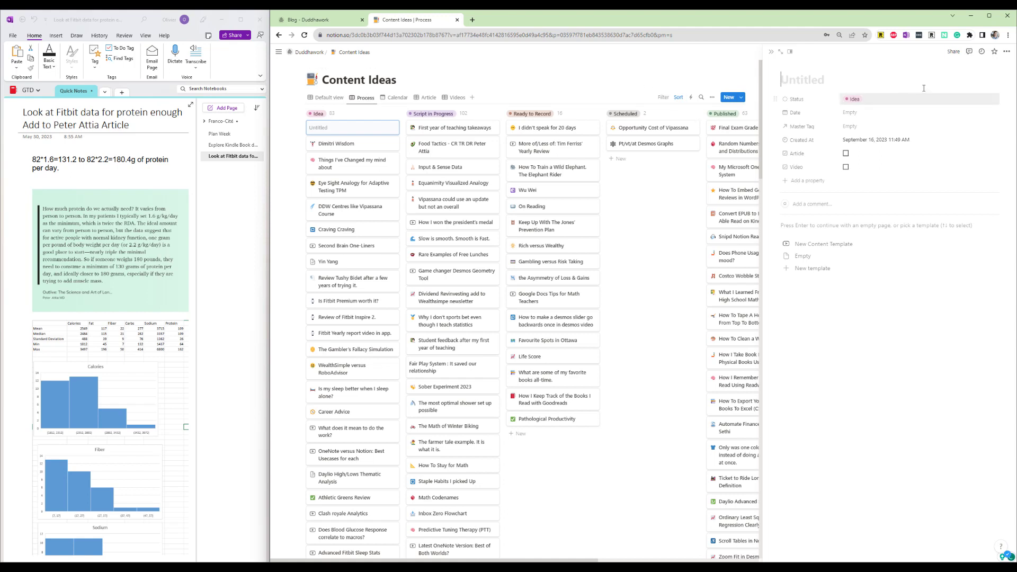
click(392, 128)
click(412, 152)
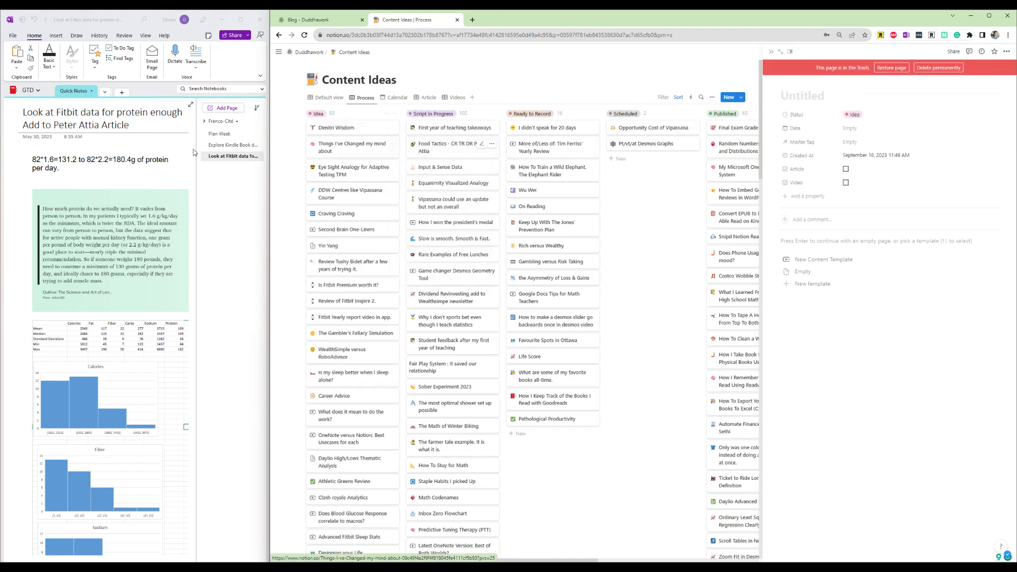
Widen OneNote with its notebook list pinned open and move the Fitbit protein data page from Quick Notes to a section of the Projects notebook.
mouse_move(270, 94)
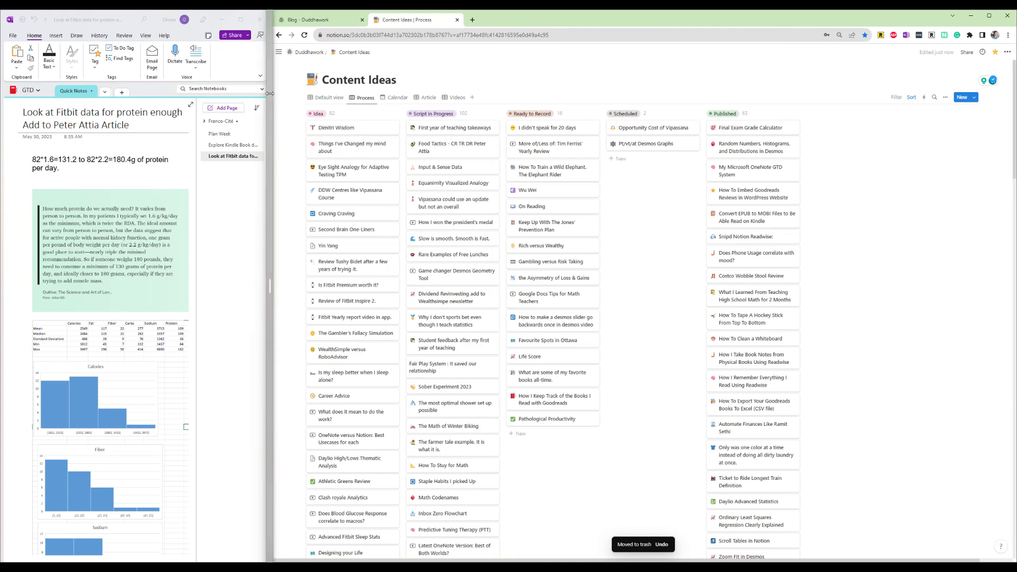
drag(270, 94, 594, 94)
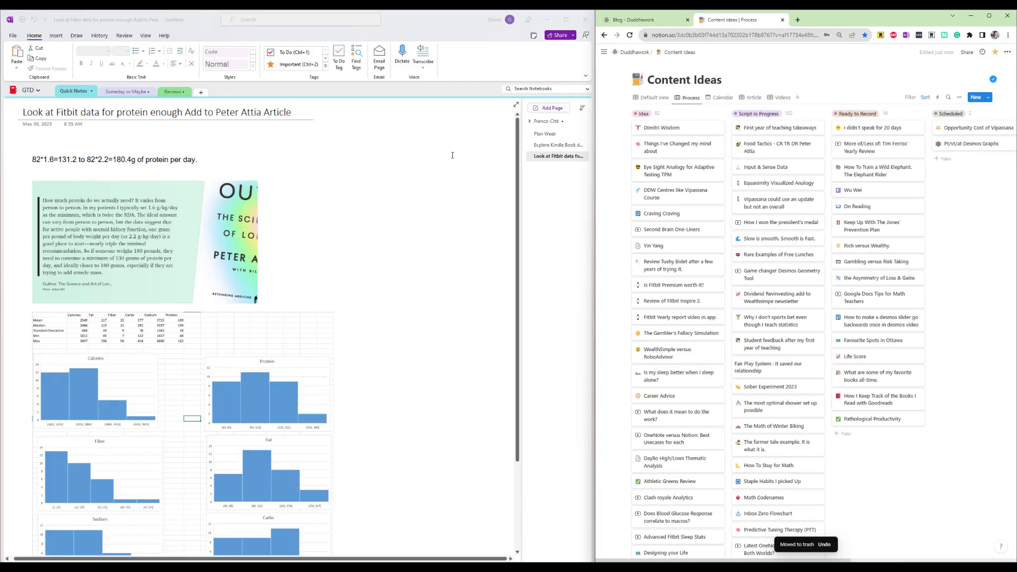
click(38, 92)
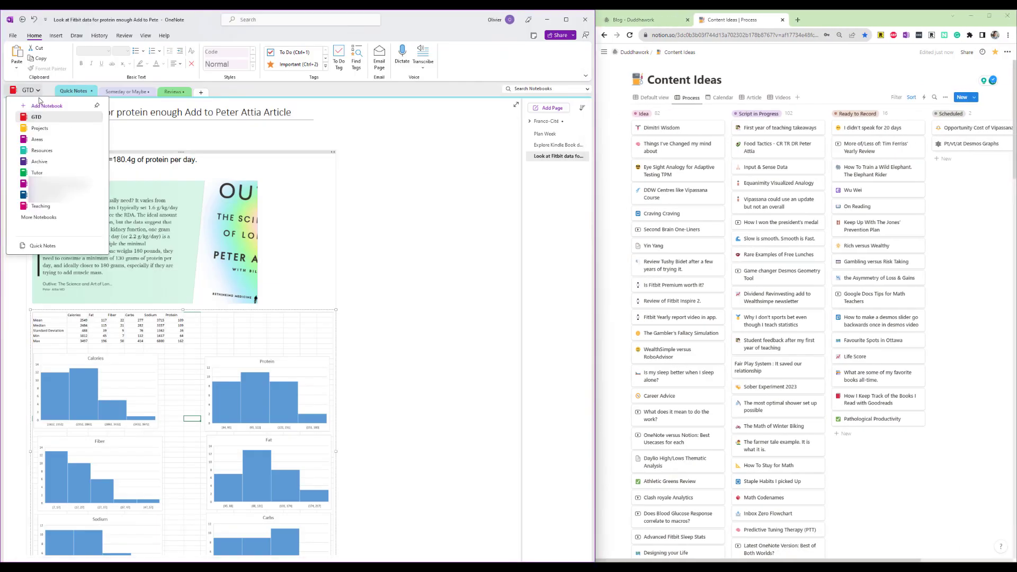
click(97, 105)
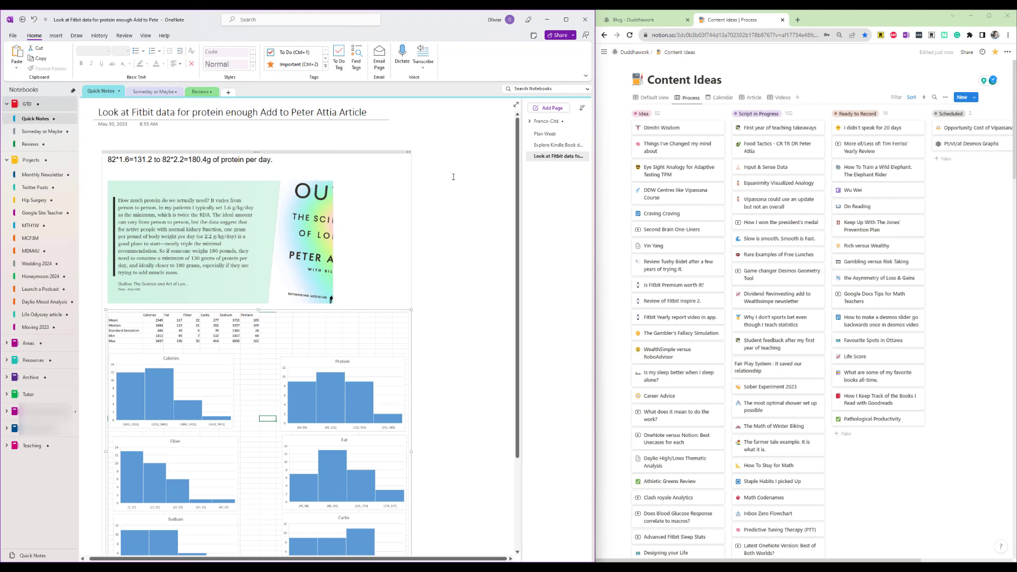
click(546, 156)
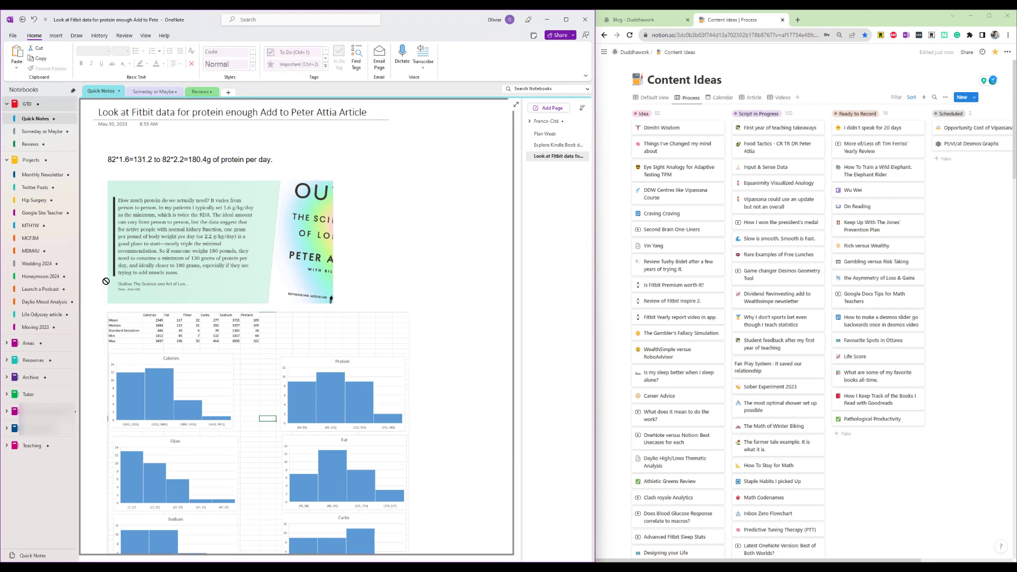
drag(65, 306, 66, 306)
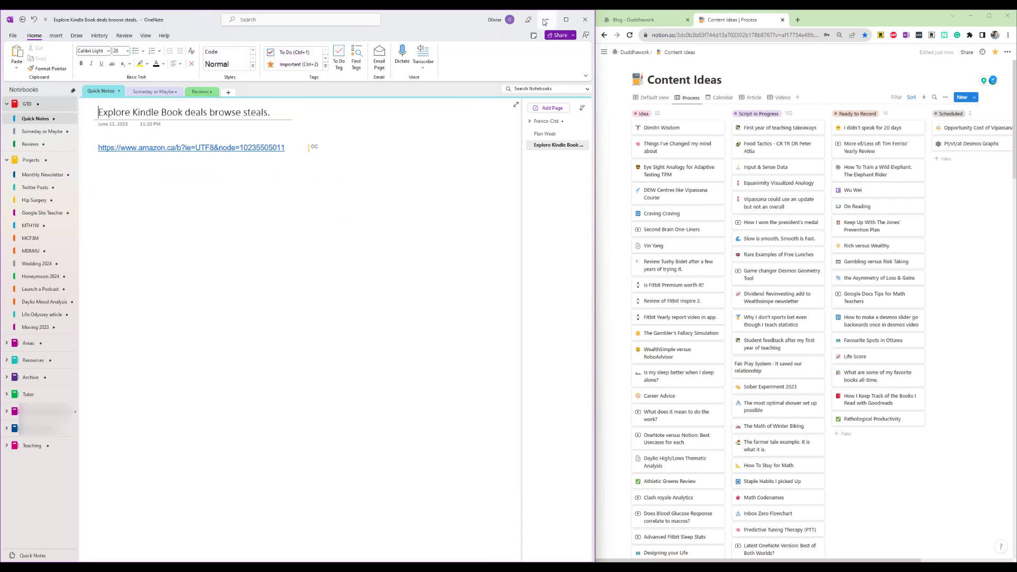
Give the Content Ideas board more room and open the Input & Sense Data entry to examine its properties and notes.
drag(595, 152, 314, 150)
scroll(447, 232, down, 3)
scroll(446, 232, up, 3)
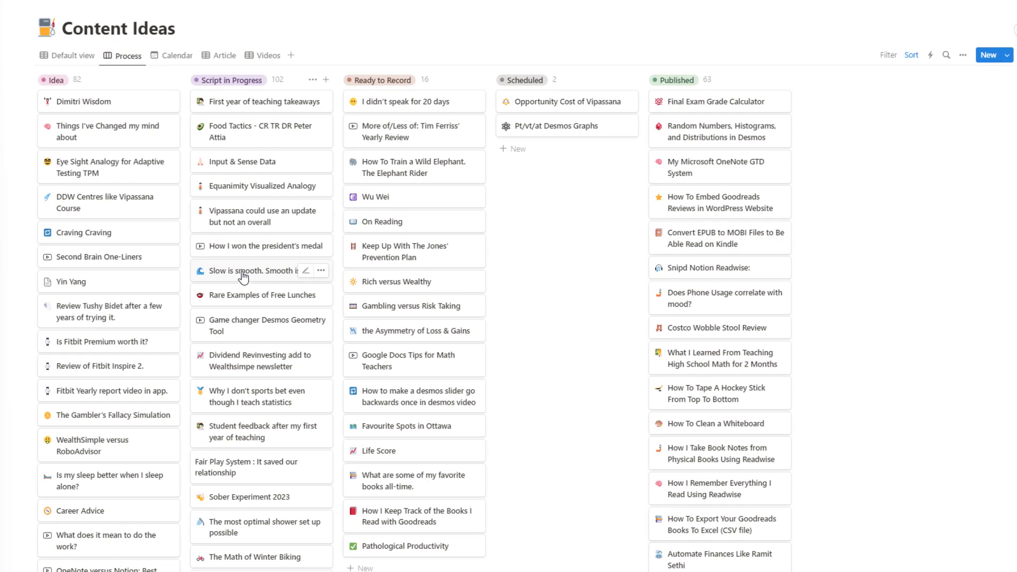
click(258, 162)
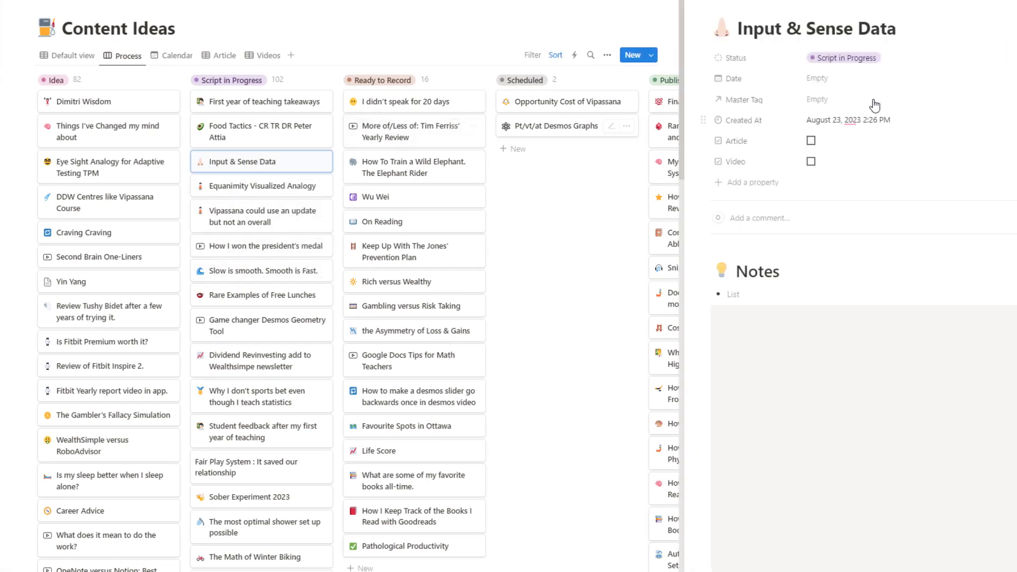
scroll(827, 248, down, 1)
scroll(820, 292, up, 1)
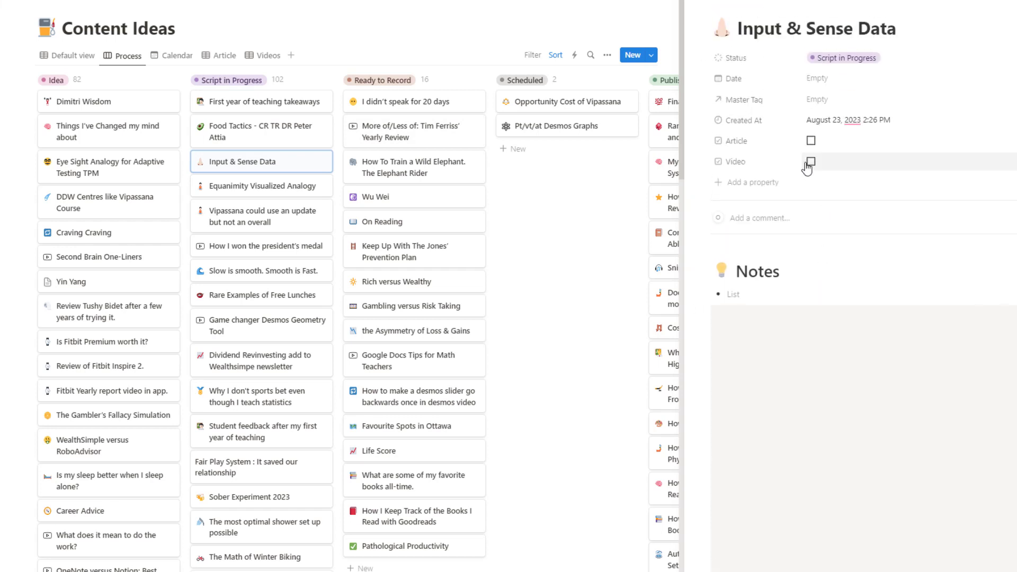
Review the status options of the Input & Sense Data entry and move it to the Ready to Record column.
click(837, 59)
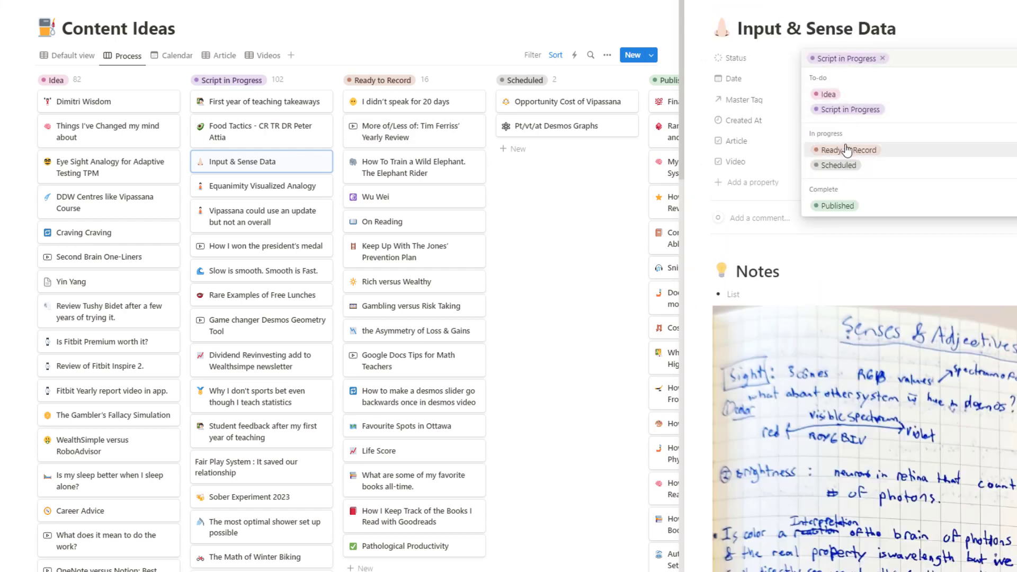
click(705, 159)
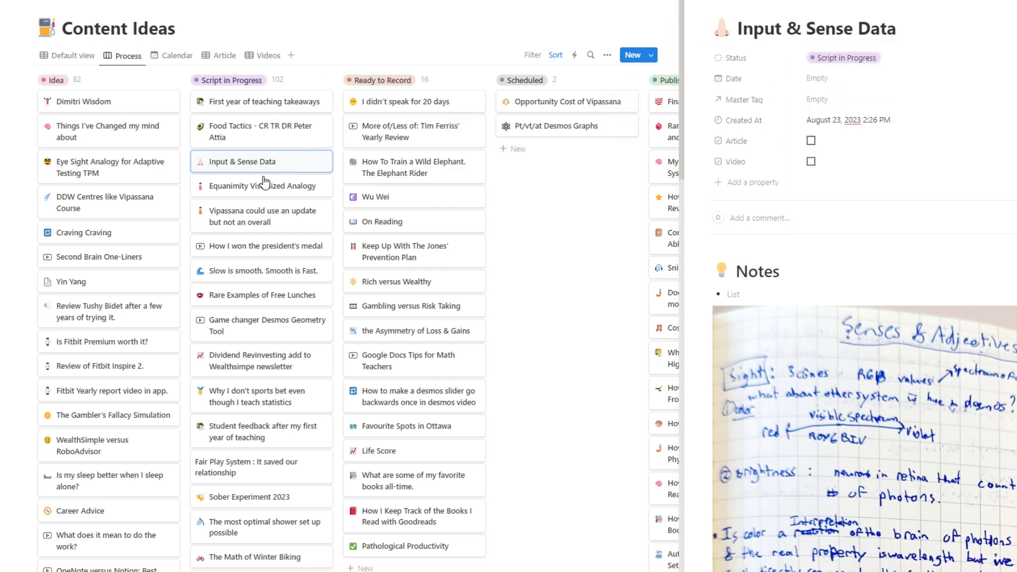
drag(268, 166, 400, 187)
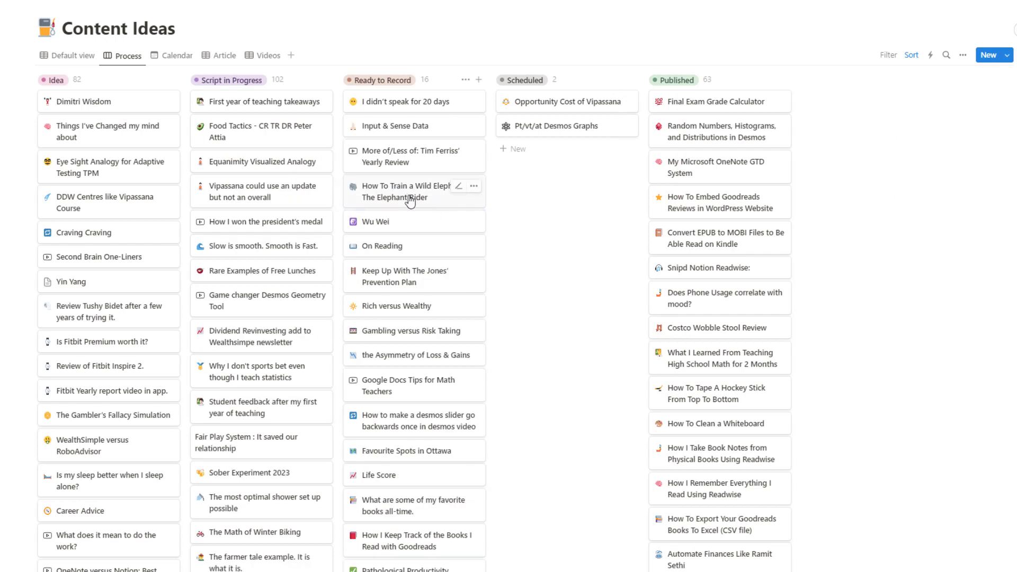